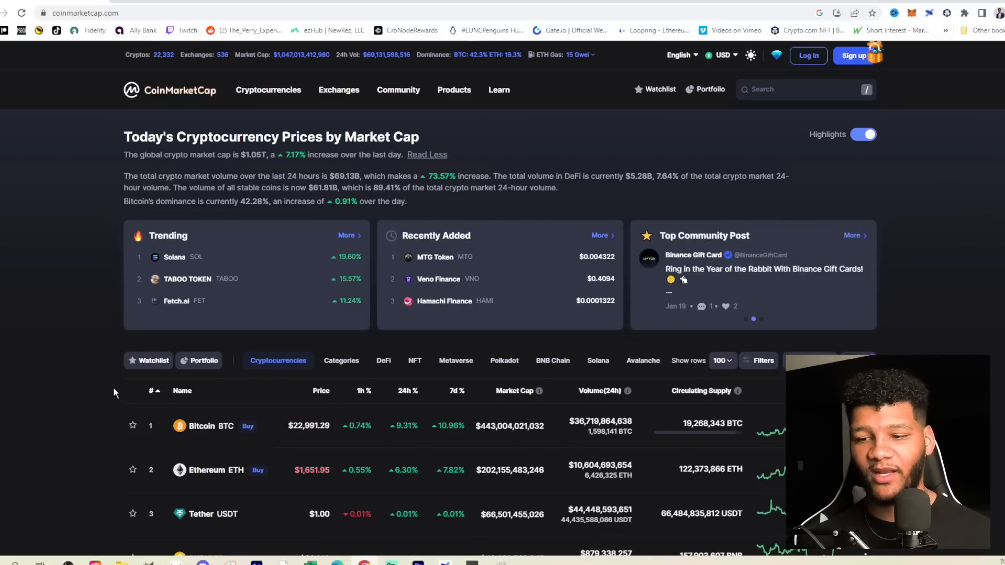
click(404, 395)
scroll(436, 445, down, 2)
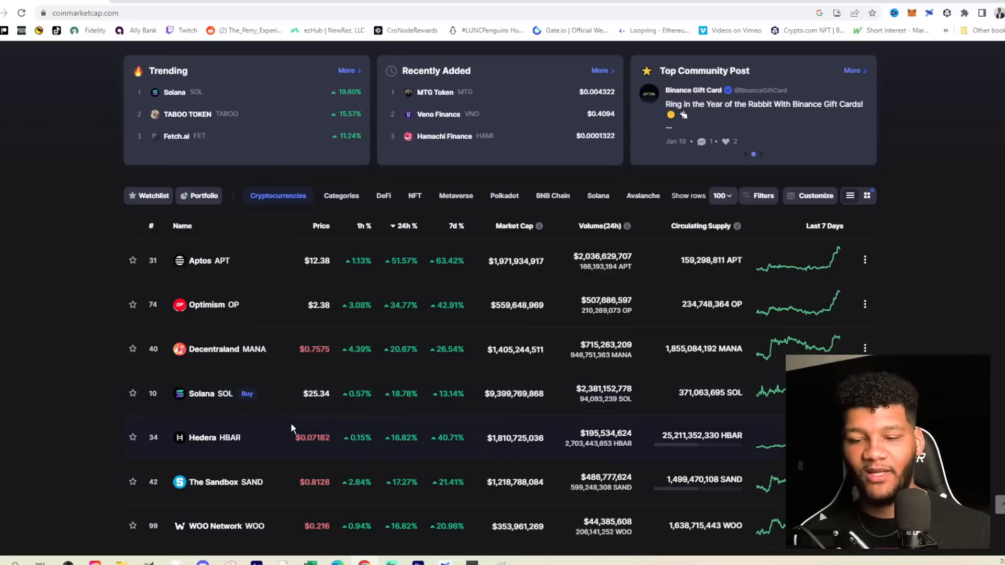
scroll(259, 409, up, 2)
click(154, 392)
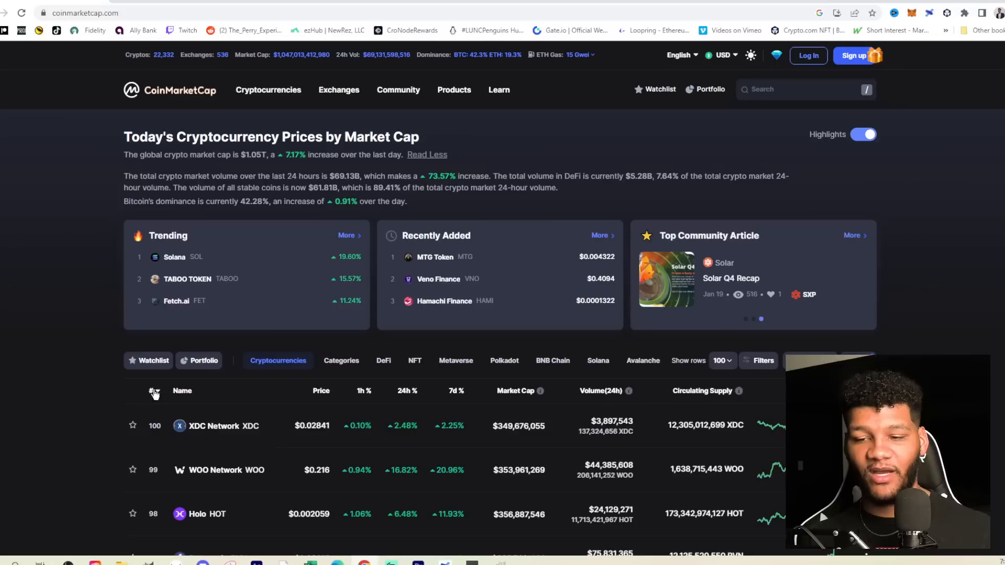
click(152, 391)
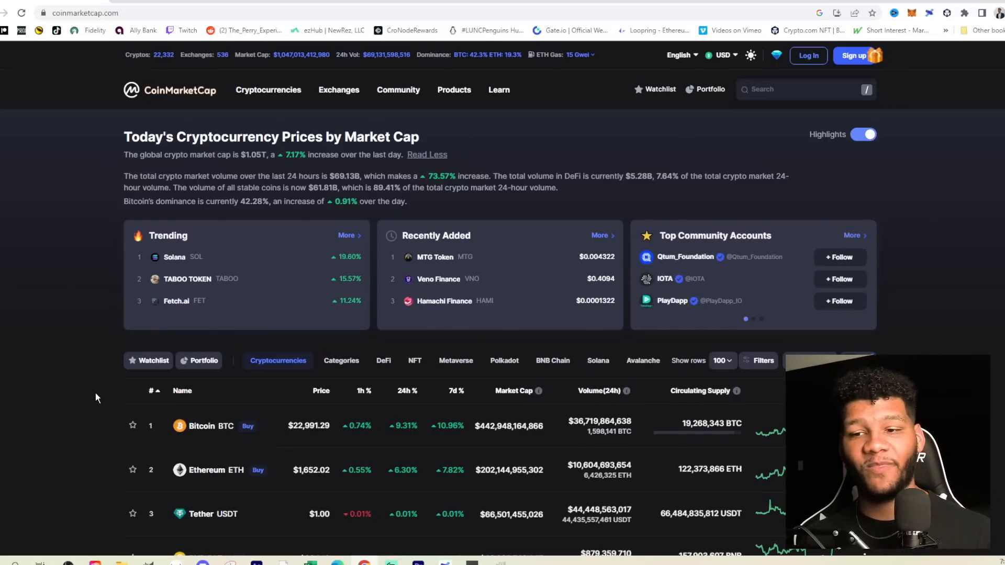
scroll(95, 393, down, 4)
scroll(95, 392, down, 1)
scroll(95, 392, down, 2)
scroll(95, 393, down, 2)
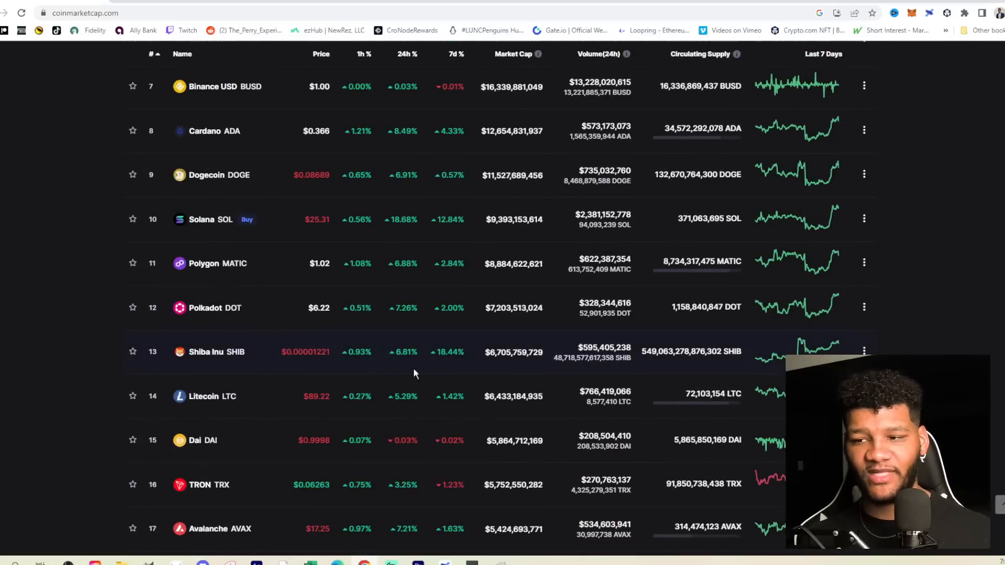
scroll(272, 383, down, 2)
scroll(272, 383, down, 3)
scroll(272, 383, down, 2)
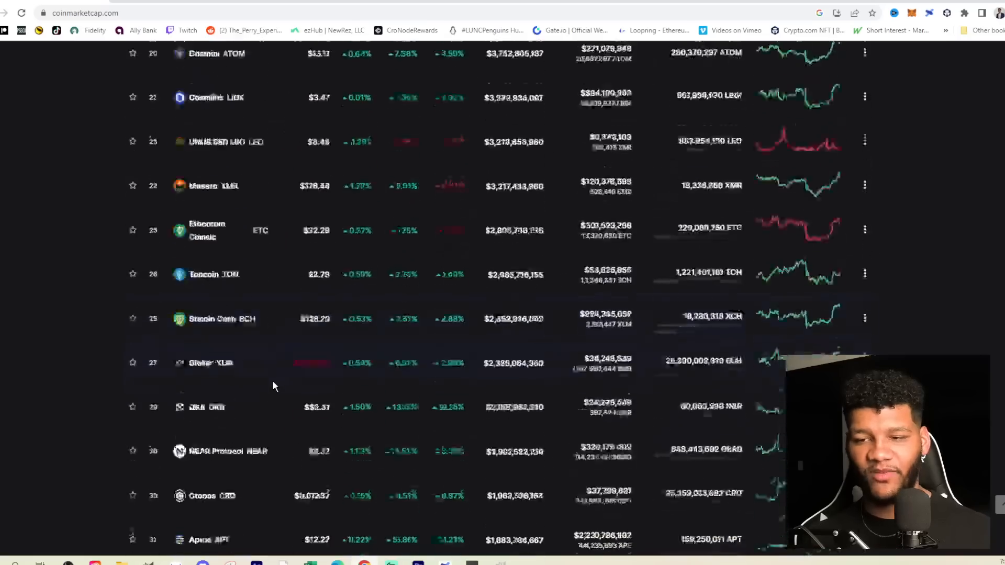
scroll(273, 381, down, 2)
scroll(273, 380, down, 3)
scroll(272, 381, down, 2)
scroll(270, 379, down, 1)
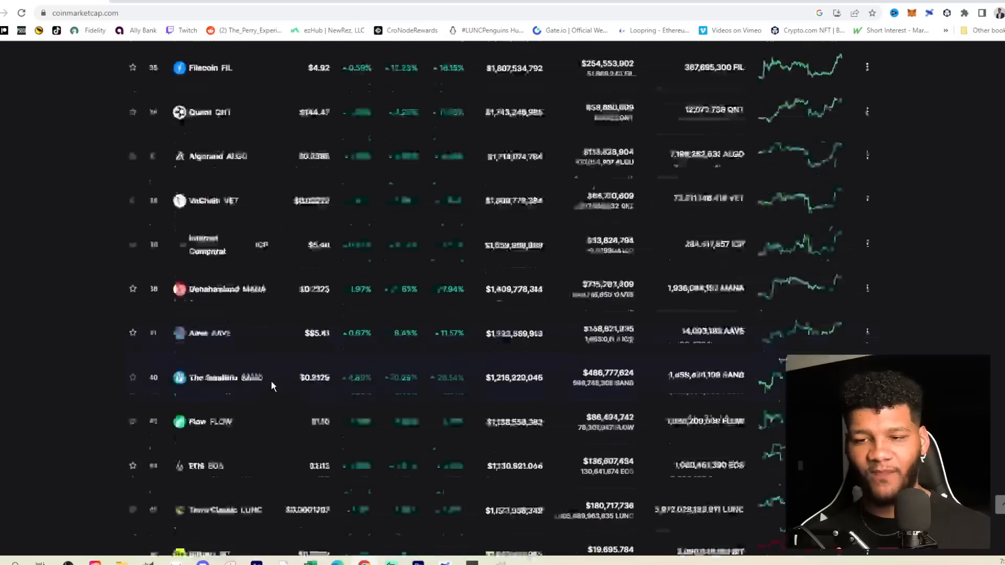
scroll(272, 380, down, 1)
scroll(271, 380, down, 1)
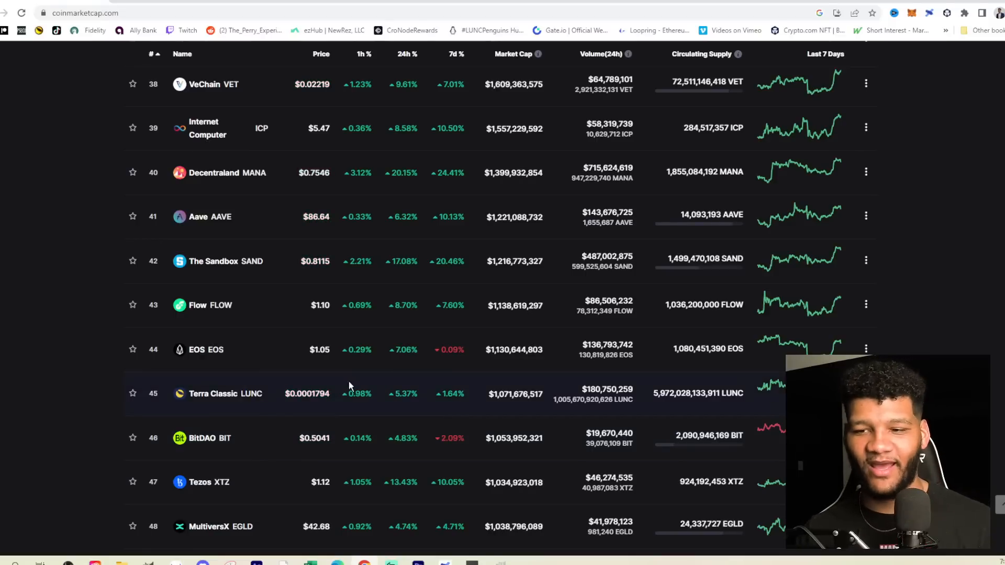
Step: Show the Terra Classic (LUNC) coin page from its row in the price table
click(218, 397)
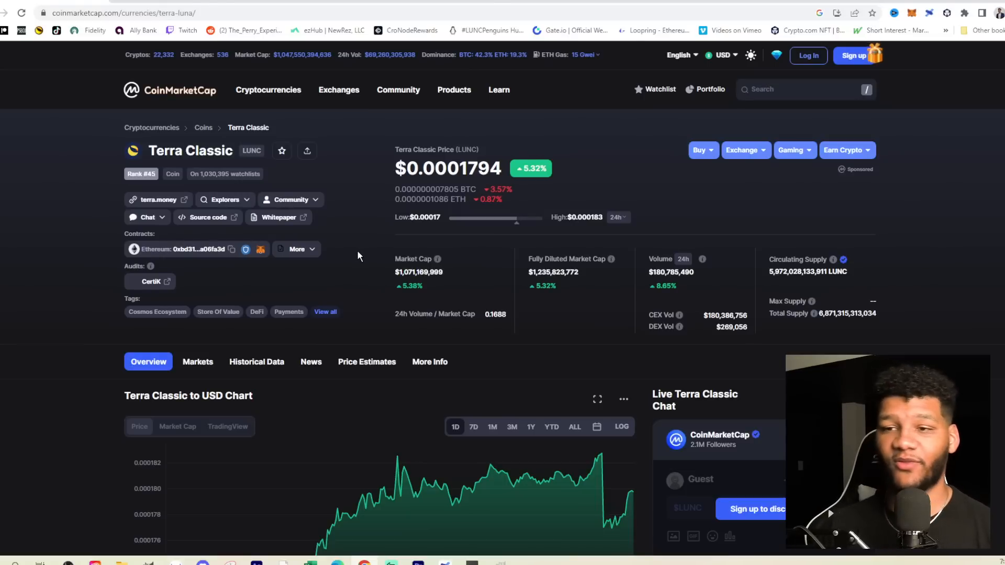
click(170, 90)
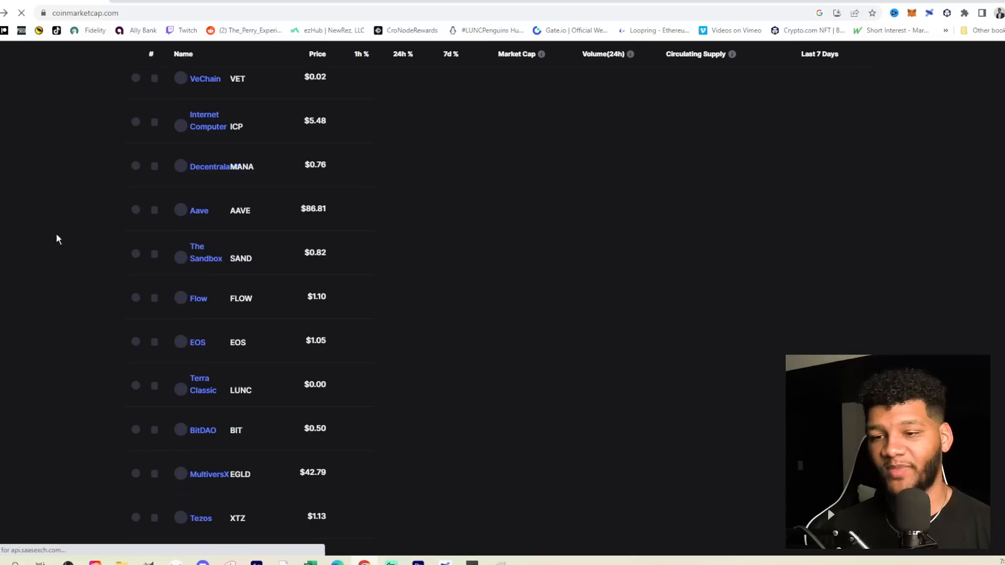
scroll(249, 364, up, 3)
scroll(249, 363, up, 4)
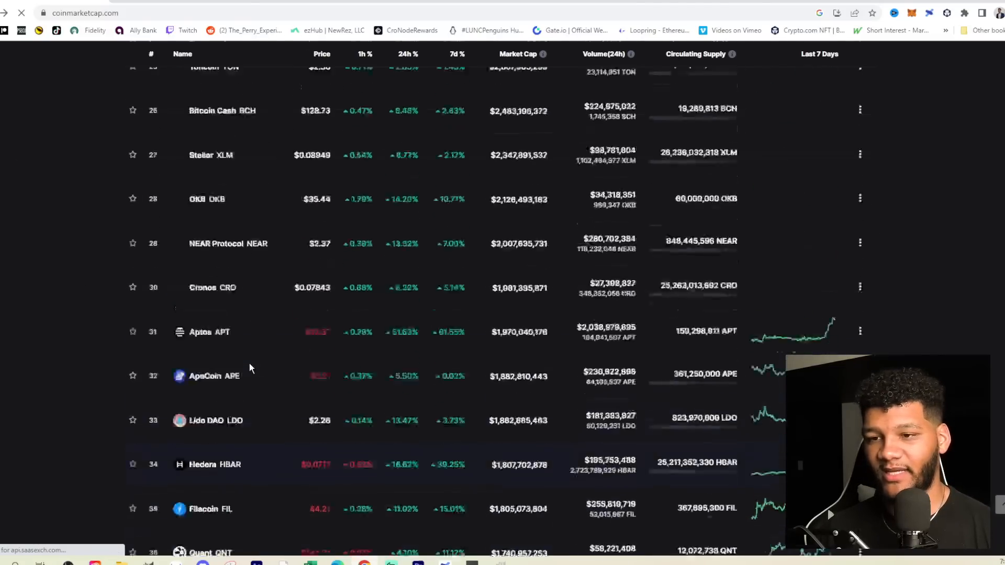
scroll(249, 364, up, 2)
scroll(249, 364, up, 2)
scroll(249, 364, up, 1)
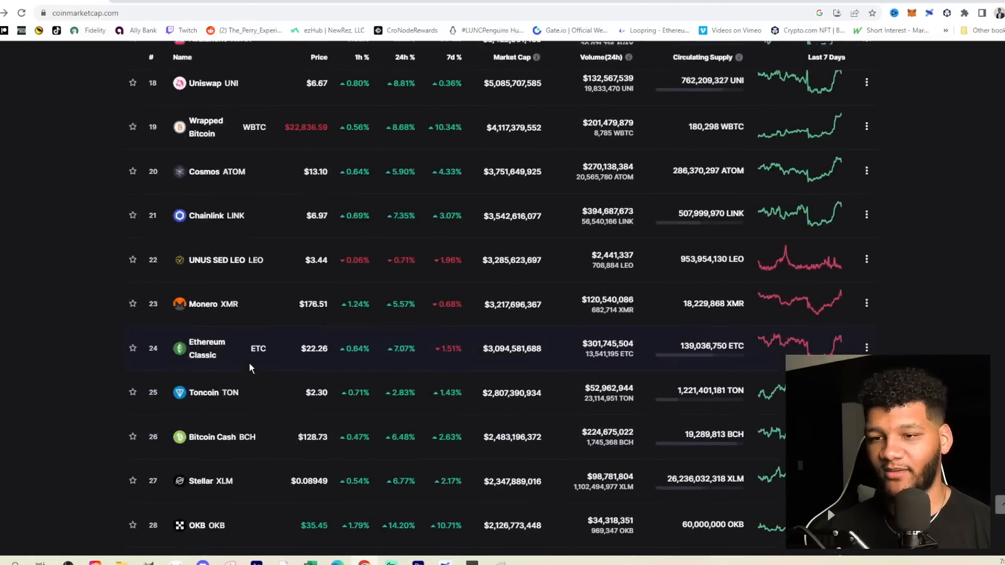
scroll(229, 346, up, 4)
scroll(209, 326, up, 2)
scroll(214, 318, up, 1)
scroll(217, 318, up, 1)
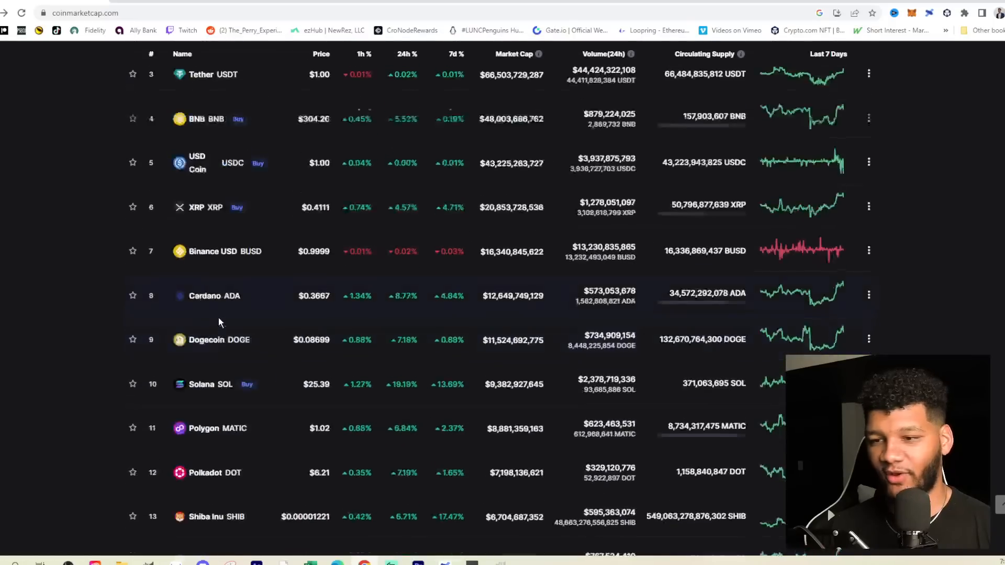
click(218, 342)
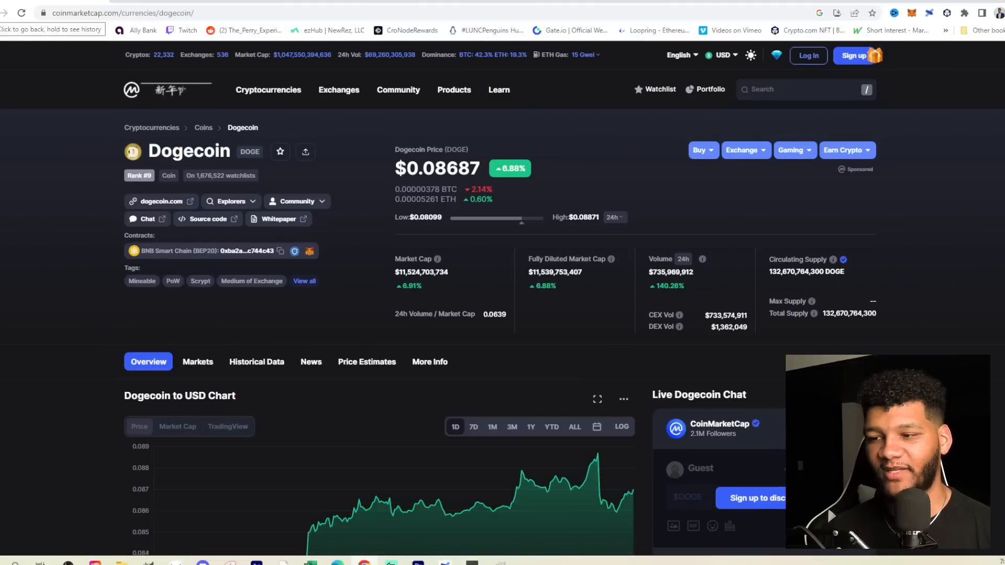
click(4, 12)
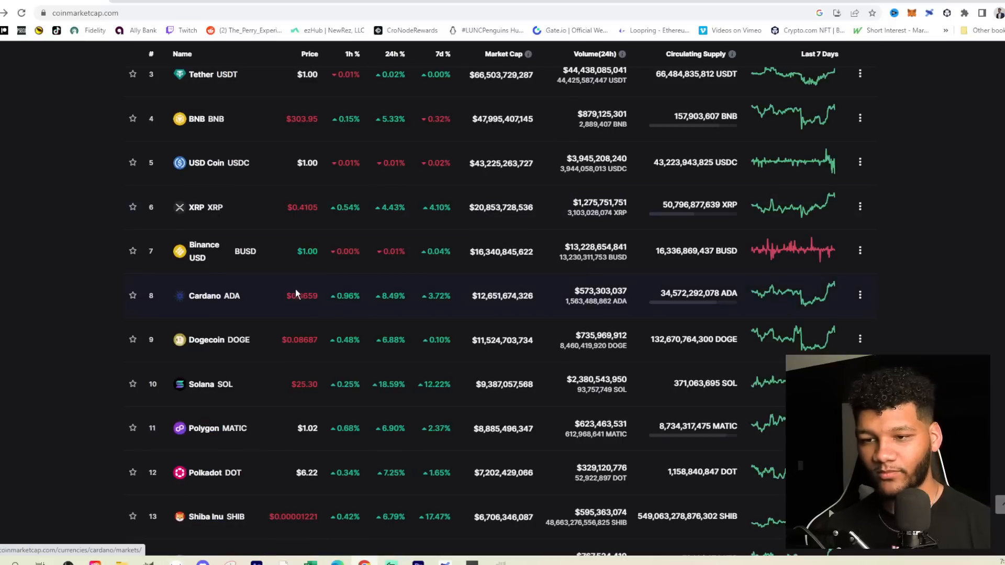
click(202, 124)
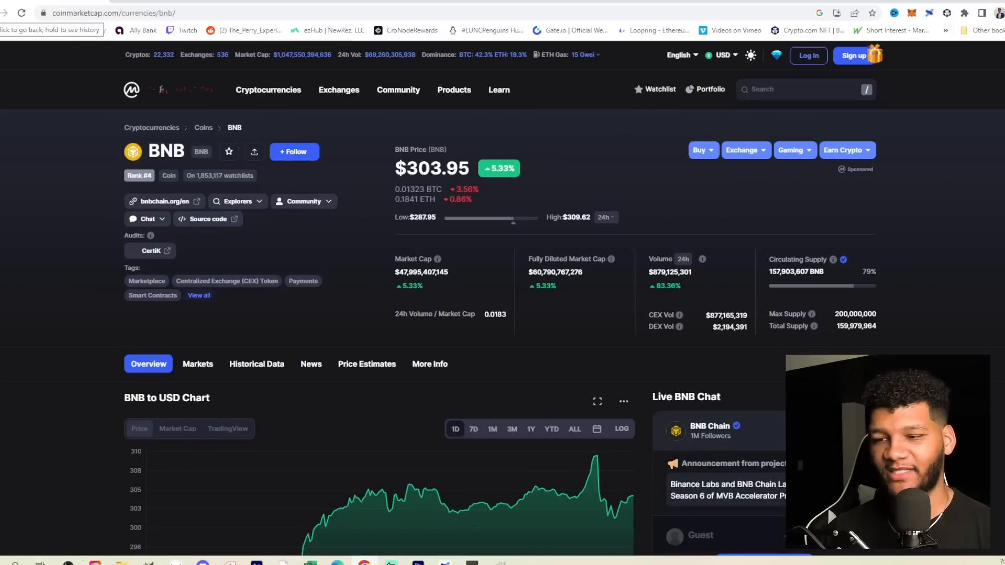
click(6, 13)
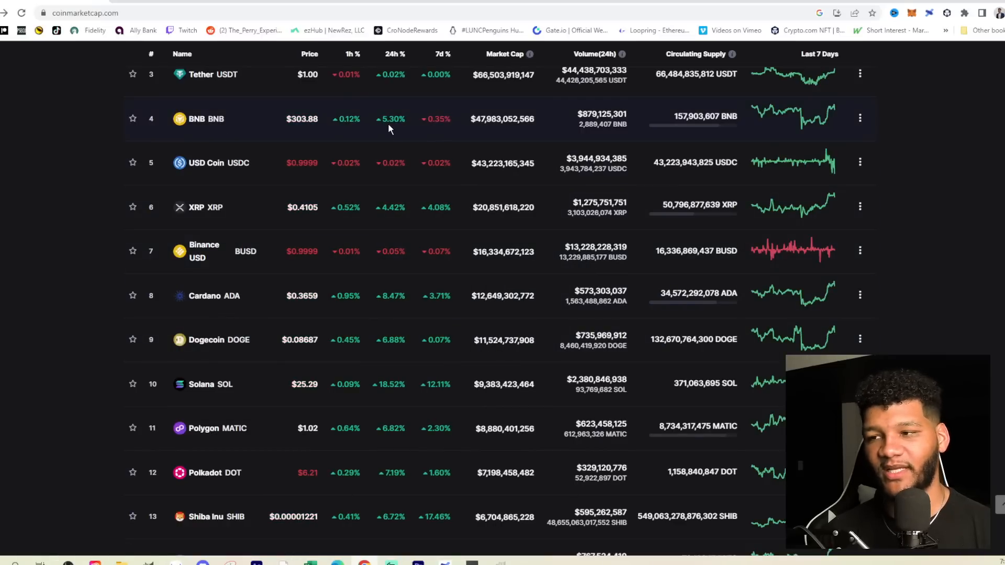
scroll(314, 211, up, 2)
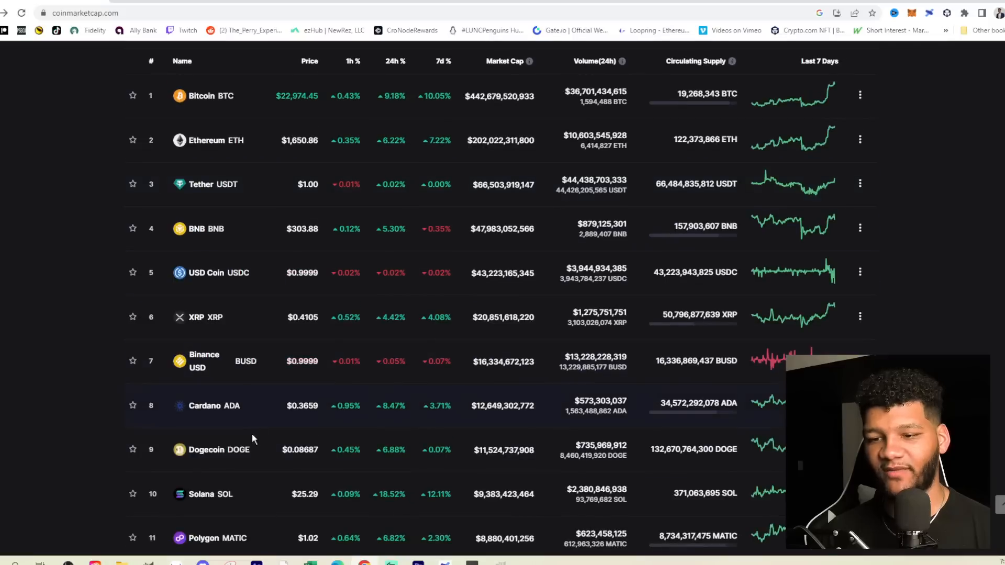
click(219, 406)
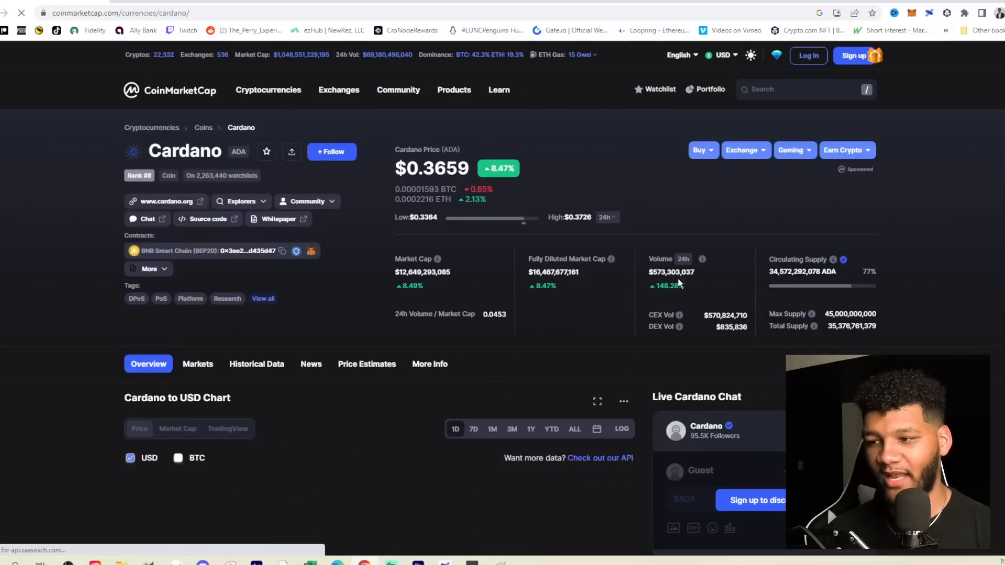
key(alt+Left)
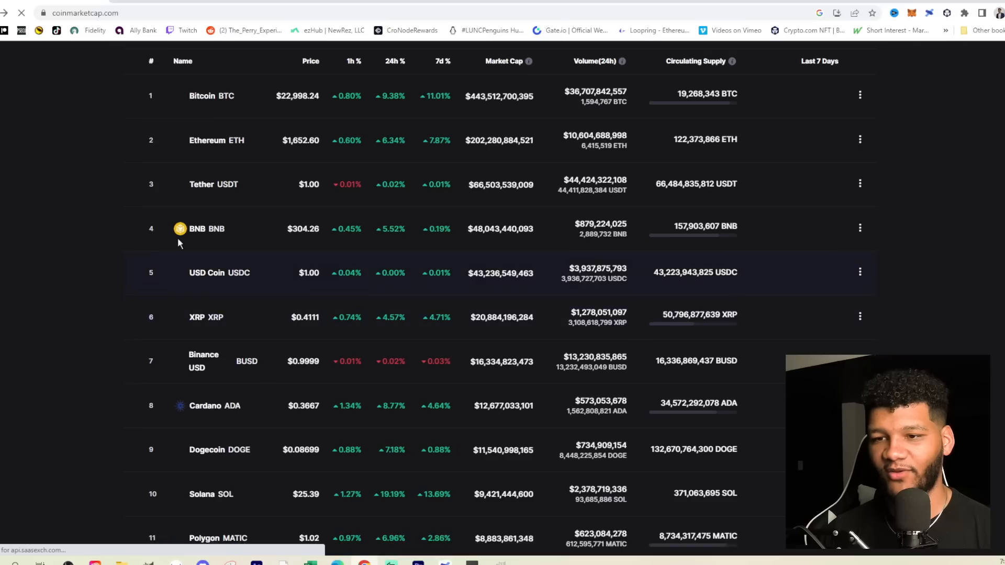
click(216, 497)
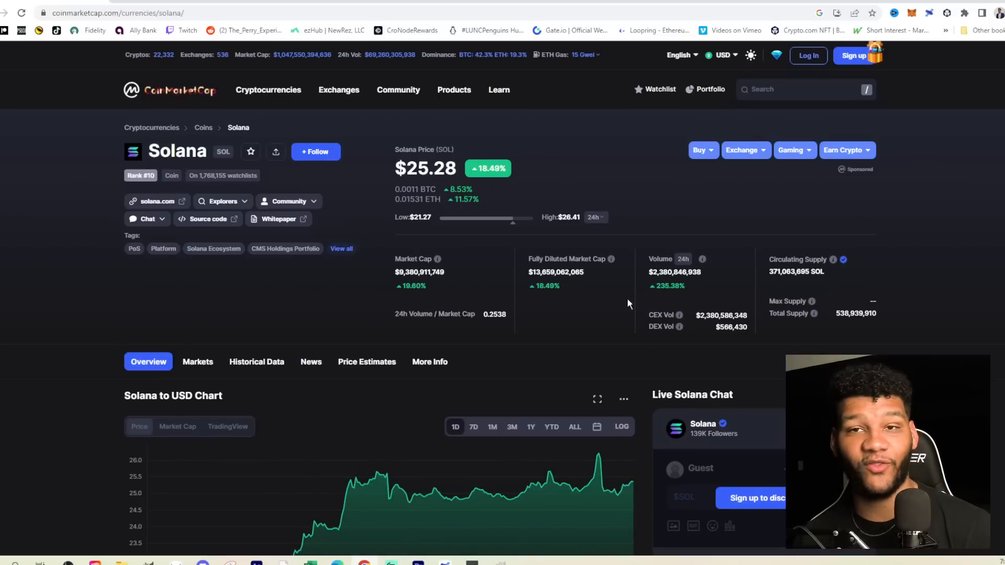
click(169, 90)
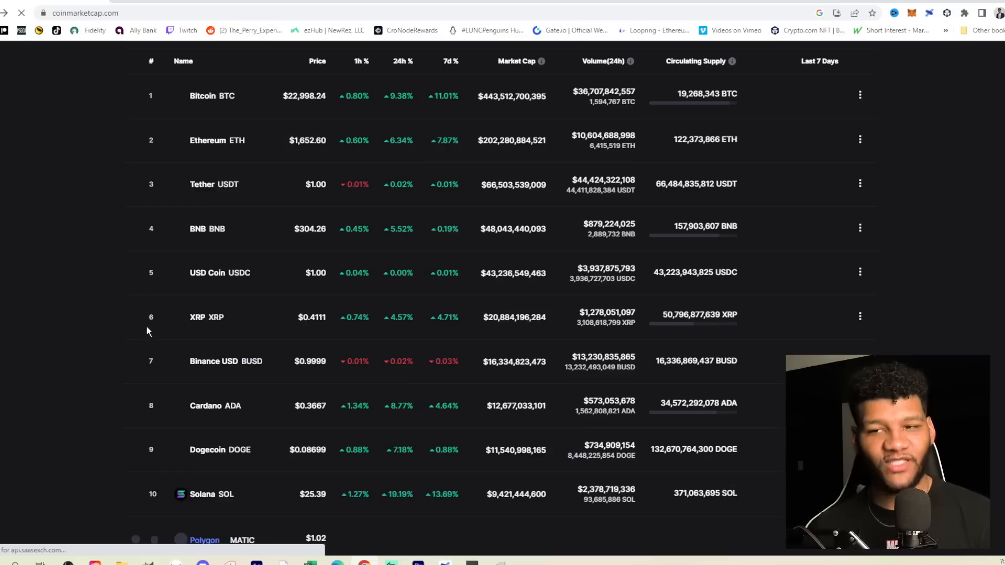
scroll(149, 332, down, 2)
scroll(122, 353, down, 1)
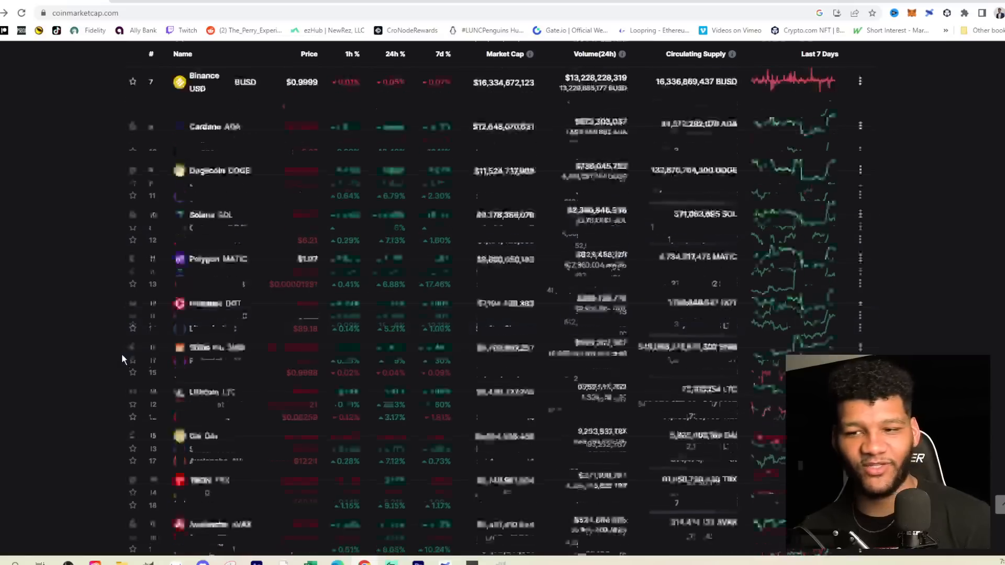
scroll(122, 353, down, 3)
scroll(122, 353, down, 2)
scroll(121, 354, down, 4)
scroll(122, 355, down, 3)
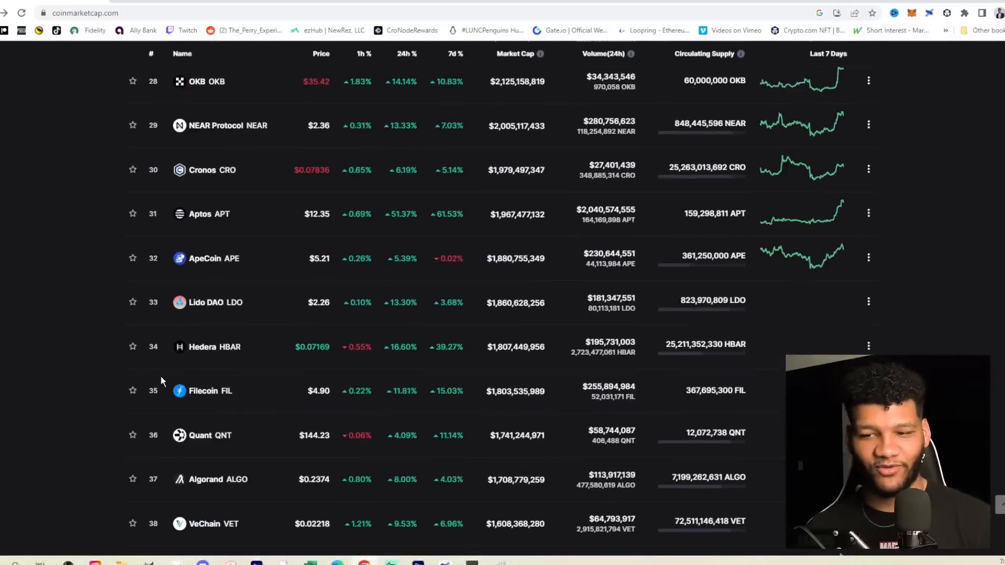
scroll(161, 376, down, 2)
scroll(164, 377, down, 1)
scroll(166, 376, down, 2)
scroll(167, 377, down, 1)
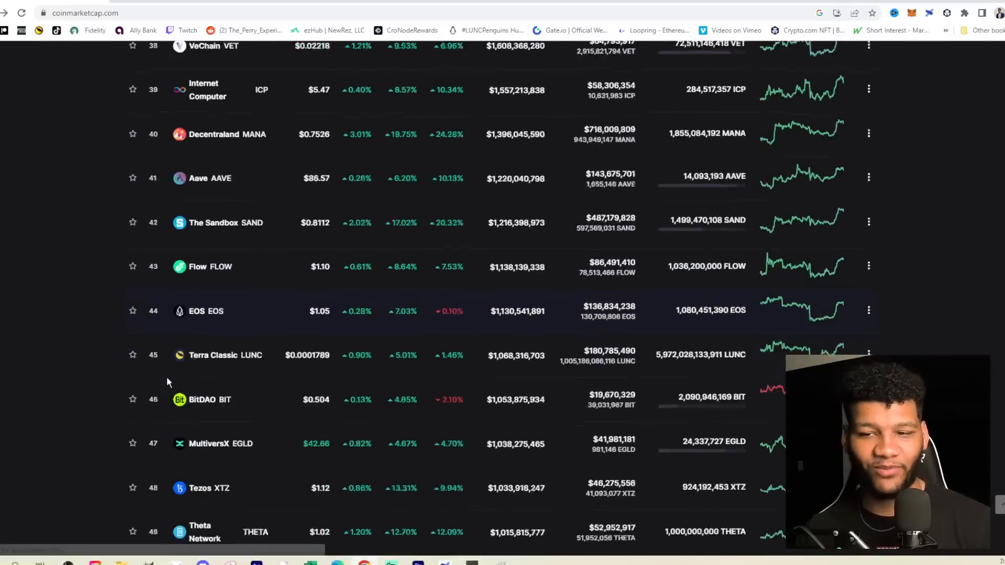
Step: Revisit the Terra Classic (LUNC) page at about $0.0001792 from rank 45 in the table
click(227, 340)
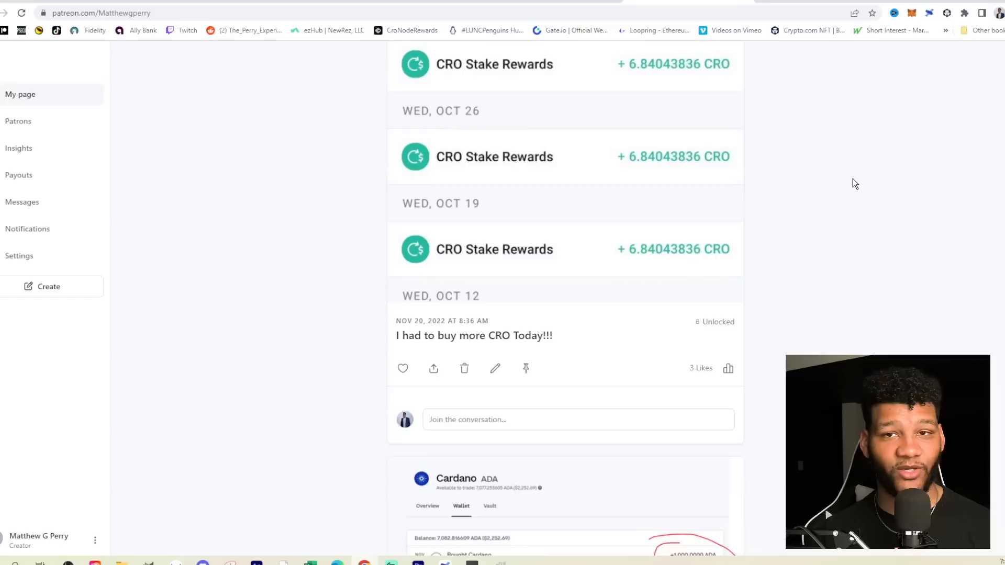
scroll(940, 166, up, 3)
scroll(966, 167, up, 5)
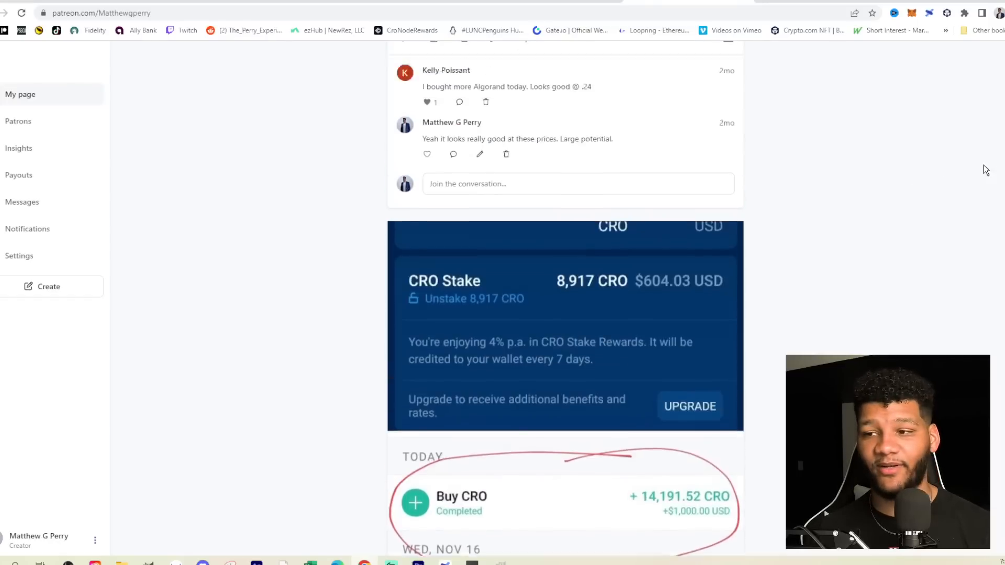
scroll(882, 169, up, 7)
scroll(879, 167, up, 5)
scroll(878, 167, up, 5)
scroll(878, 167, up, 5)
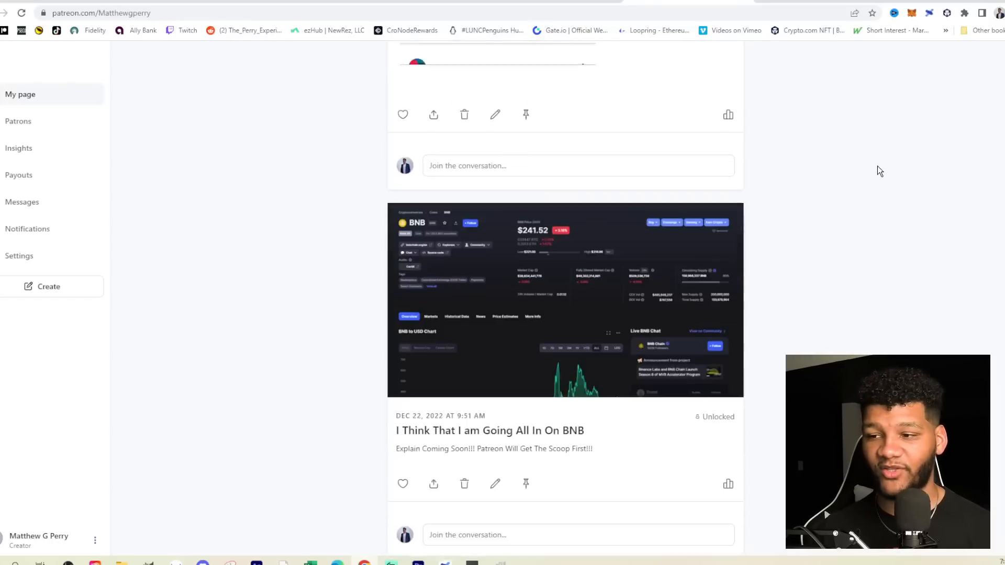
scroll(879, 169, up, 5)
scroll(876, 167, up, 5)
scroll(877, 166, up, 5)
scroll(875, 166, up, 5)
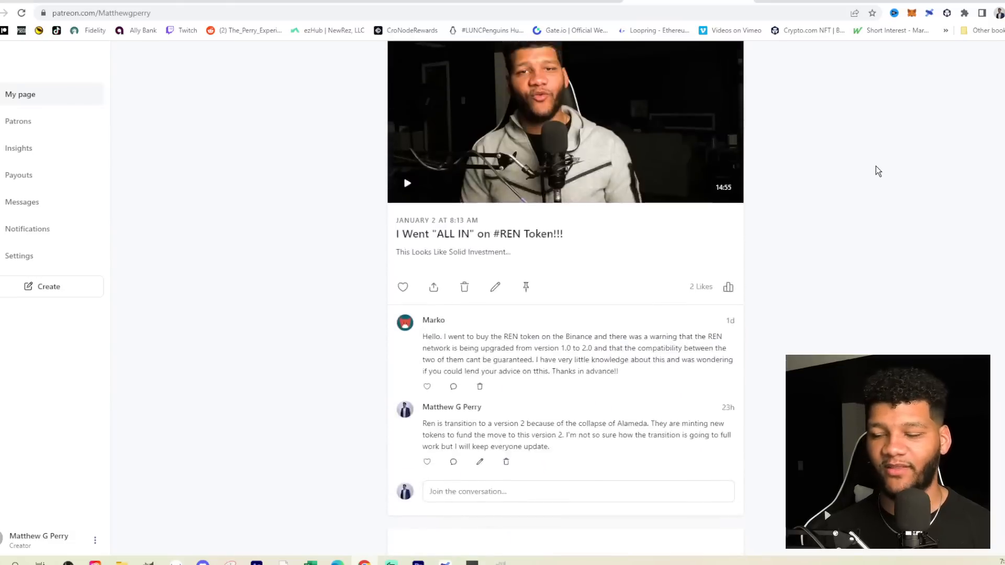
scroll(875, 167, up, 5)
scroll(875, 167, up, 5)
scroll(874, 166, up, 5)
scroll(876, 166, up, 5)
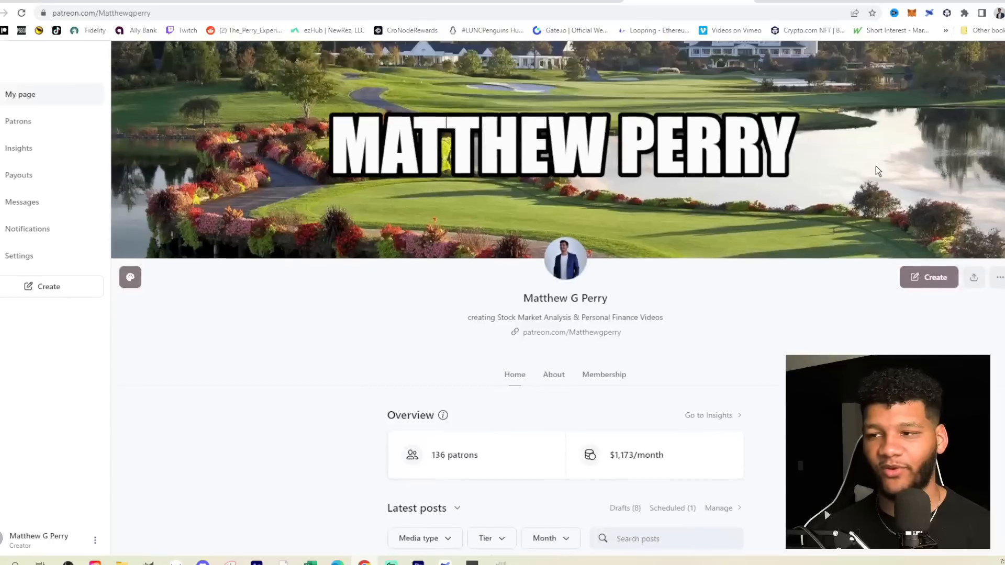
scroll(875, 167, up, 2)
mouse_move(339, 154)
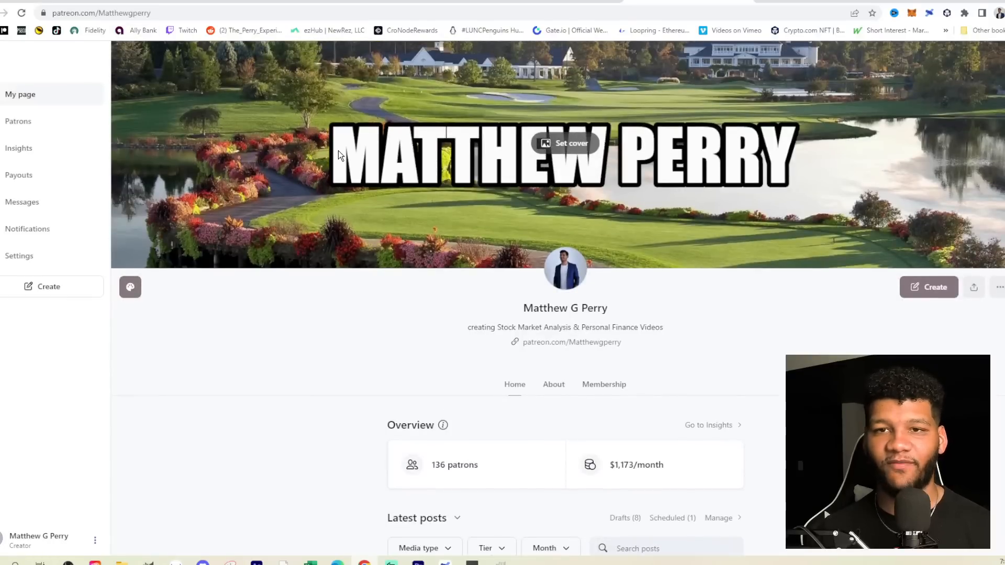